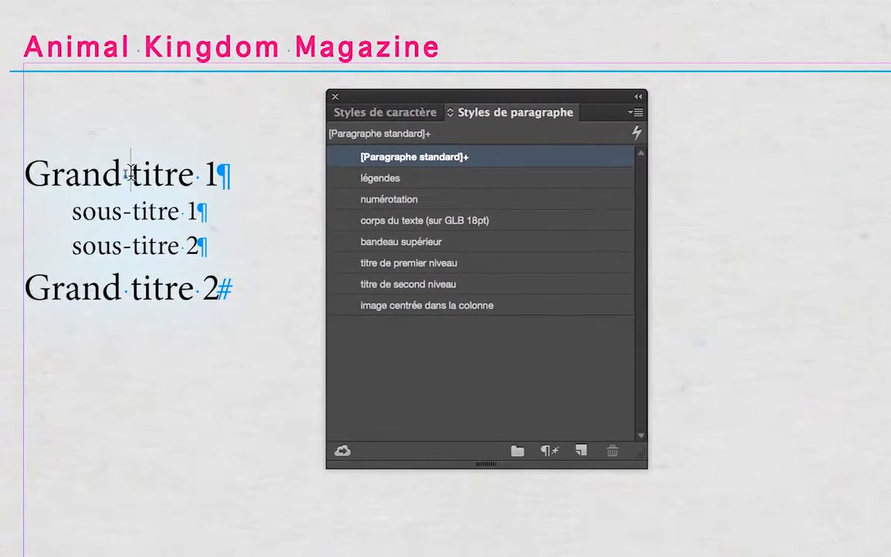
Step: Create a paragraph style named "titre de premier niveau TDM" from the "Grand titre 1" line and apply it there
click(35, 169)
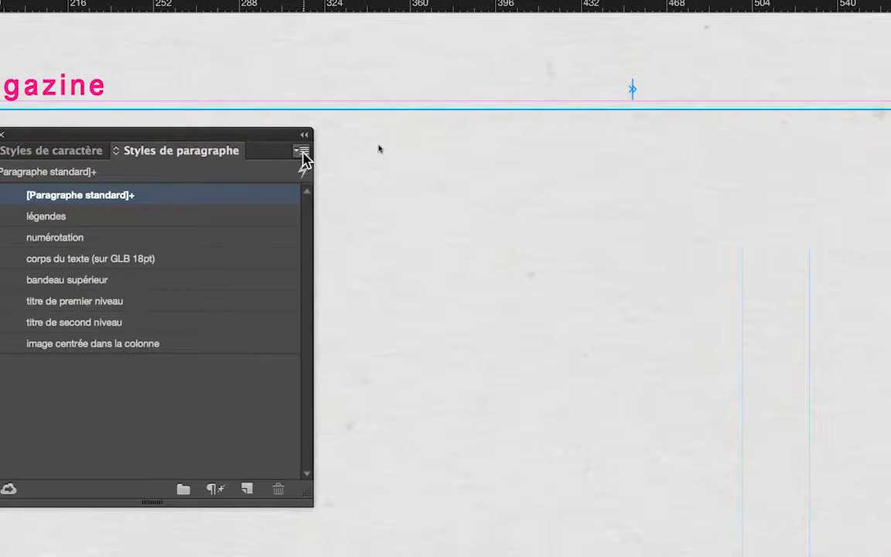
click(303, 153)
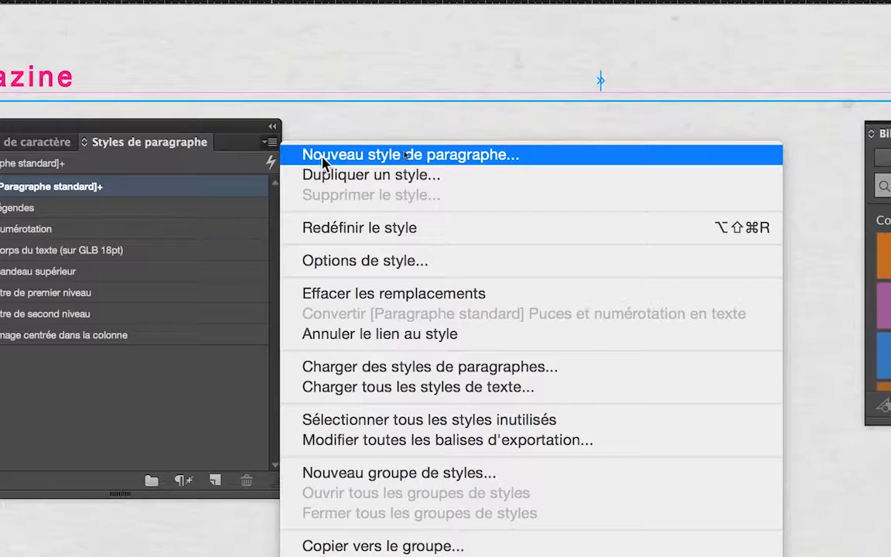
click(324, 155)
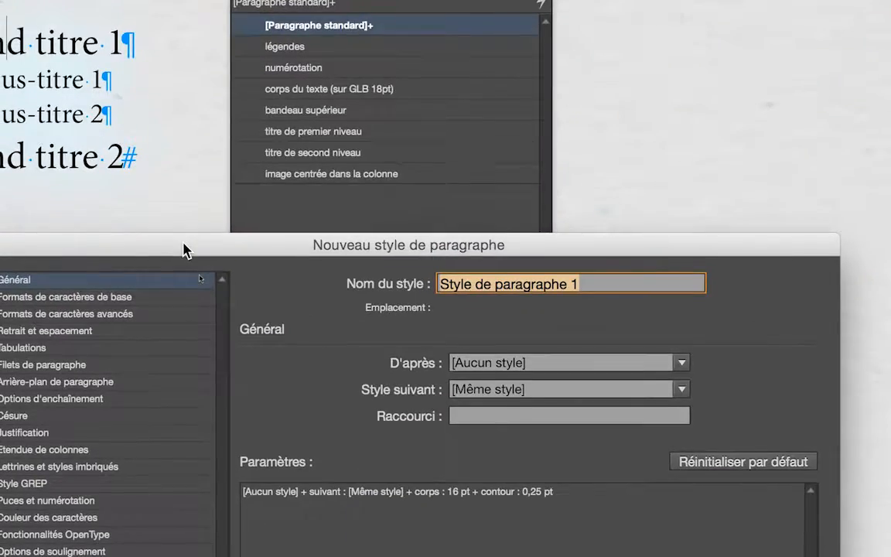
drag(178, 247, 182, 215)
text(titre de premi)
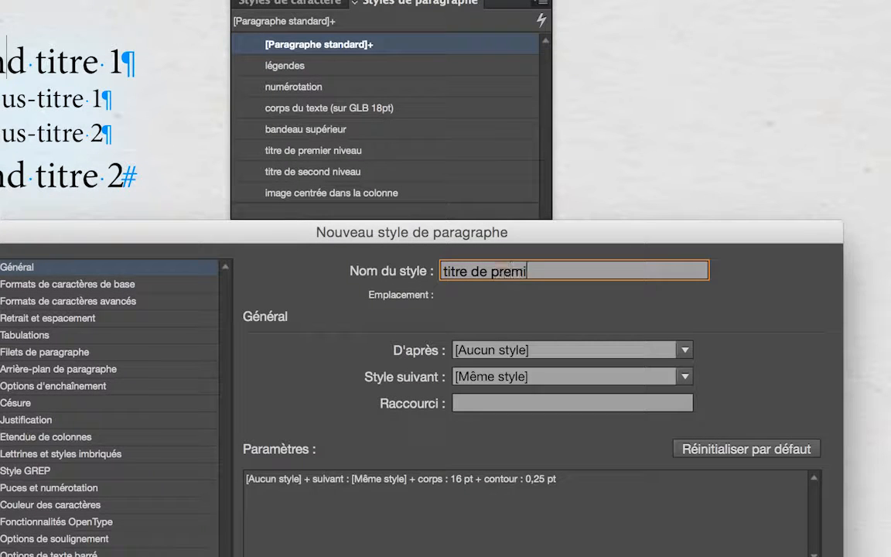
text(er niveau TDM)
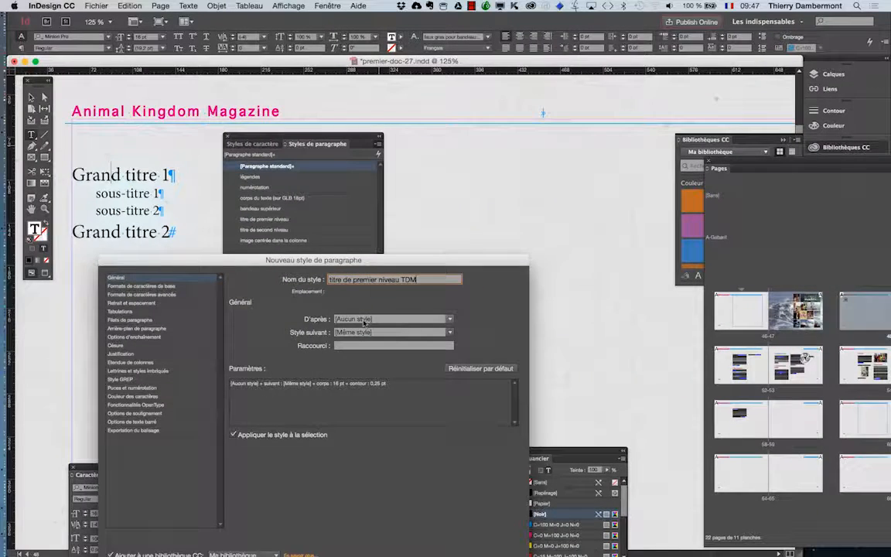
drag(495, 261, 768, 82)
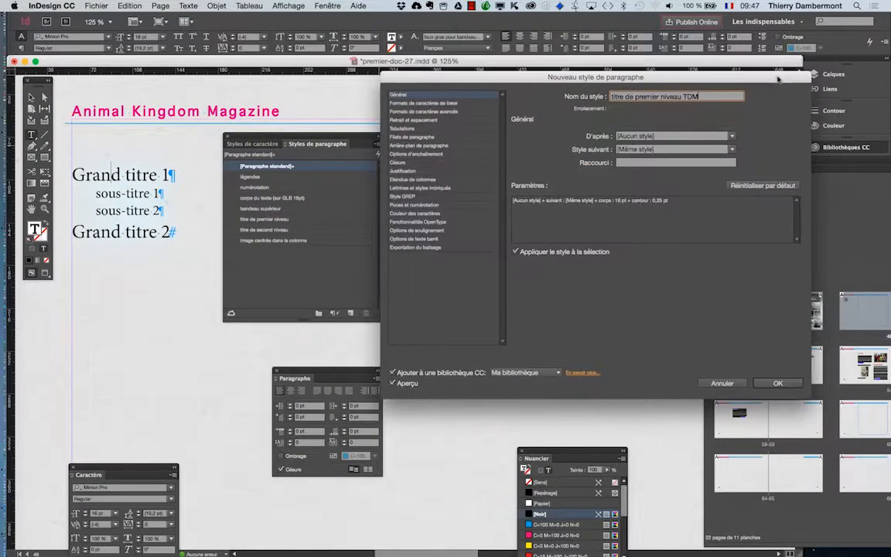
click(781, 379)
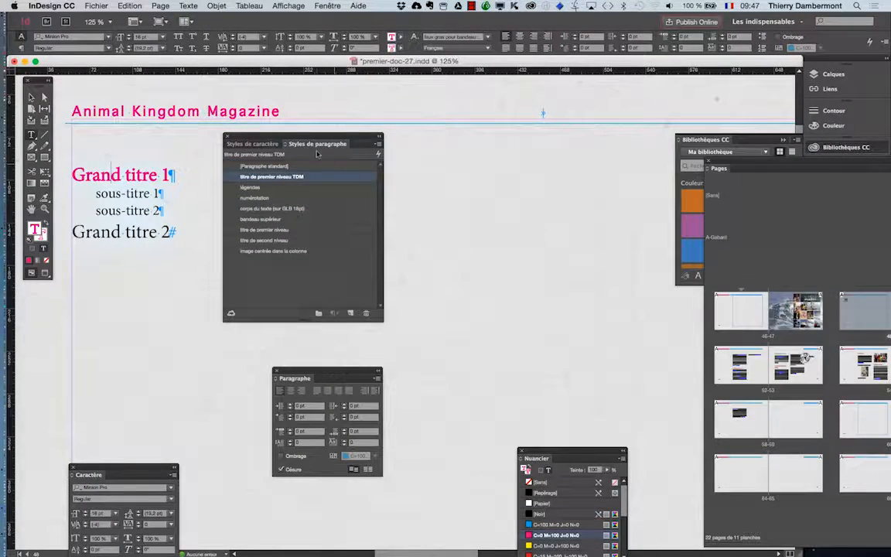
Step: Detach the character styles panel and place it beside the paragraph styles panel
drag(311, 140, 360, 140)
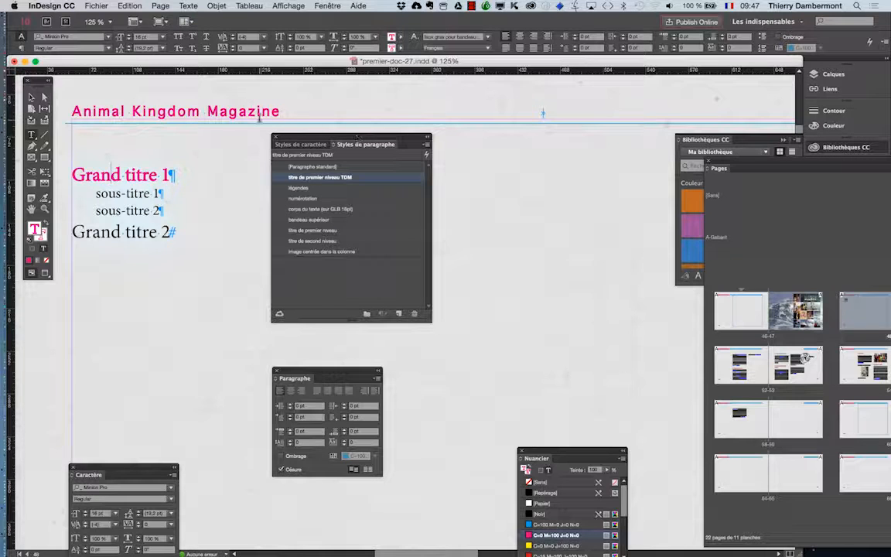
click(300, 144)
drag(300, 144, 472, 139)
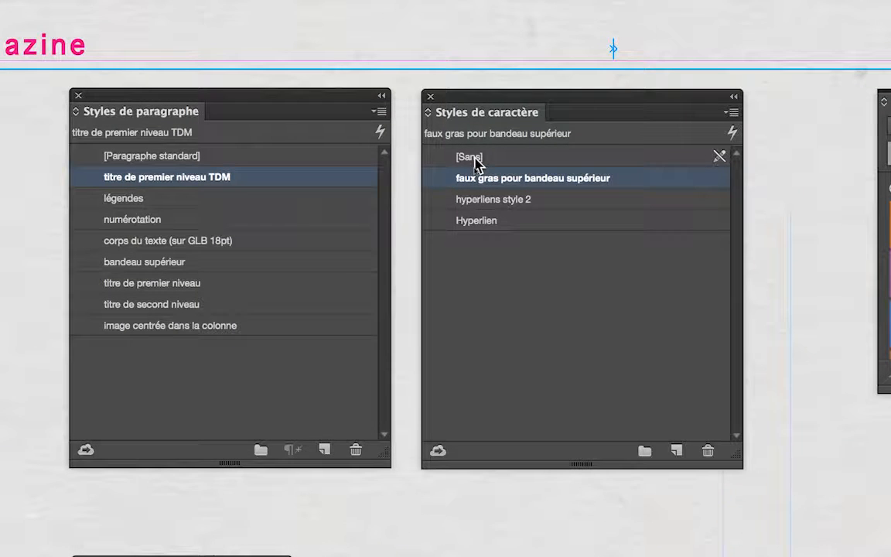
Step: Remove the character style from the "Grand titre 1" line by applying [Sans] to it
click(474, 157)
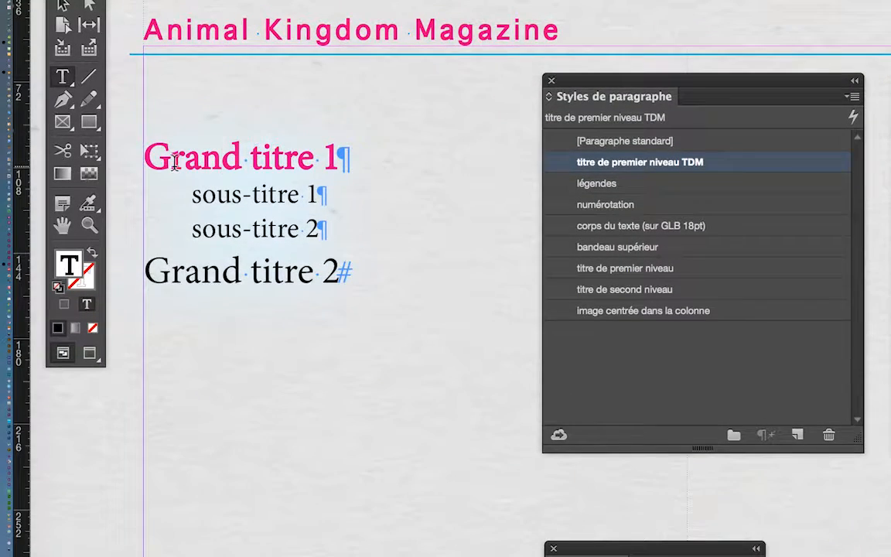
drag(113, 159, 318, 165)
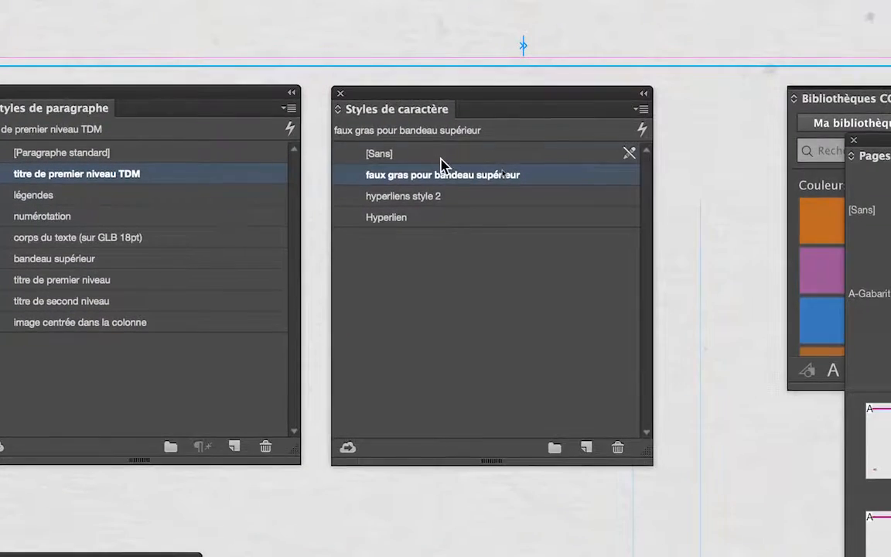
click(441, 158)
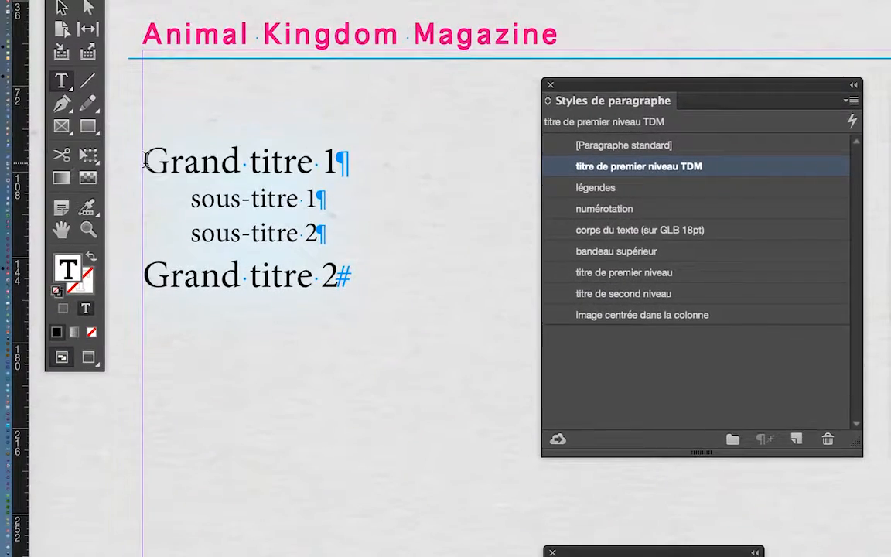
drag(45, 163, 277, 160)
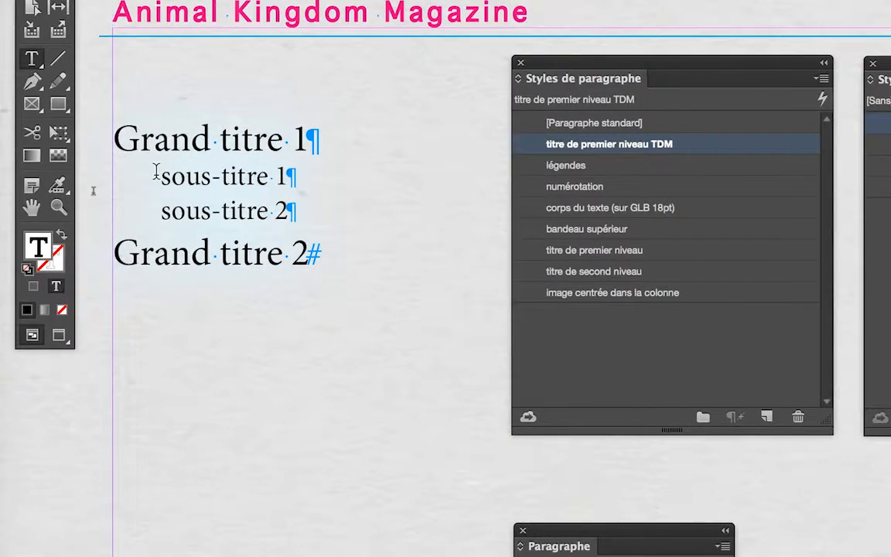
Step: Apply the [Sans] character style to the two sous-titre lines and "Grand titre 2"
drag(96, 192, 264, 247)
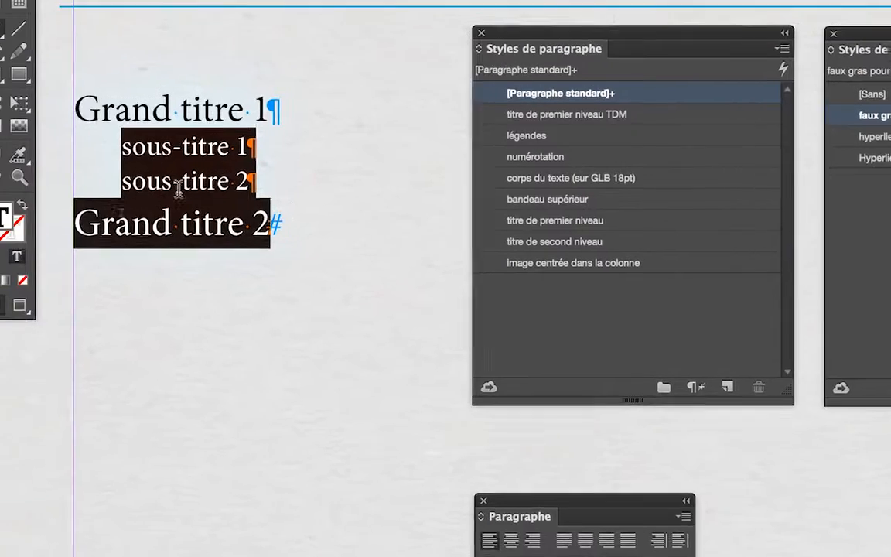
click(120, 147)
drag(120, 147, 299, 212)
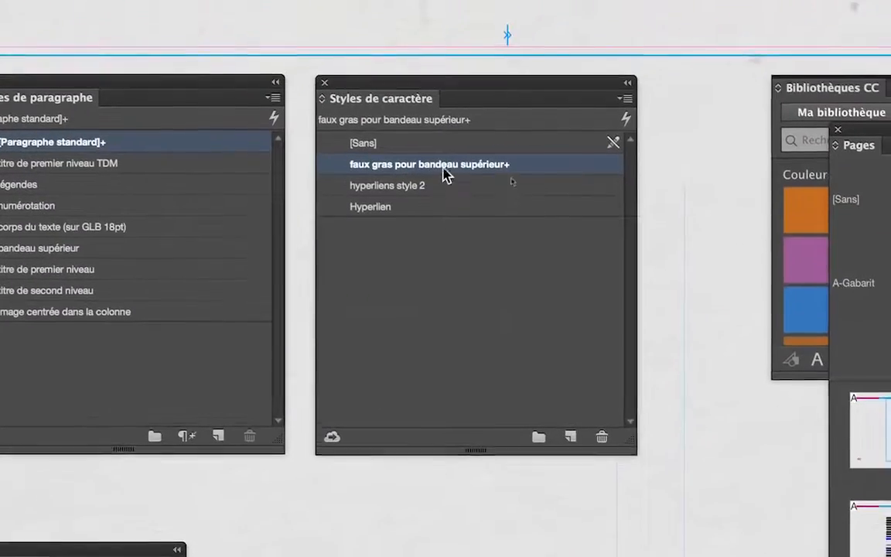
click(861, 83)
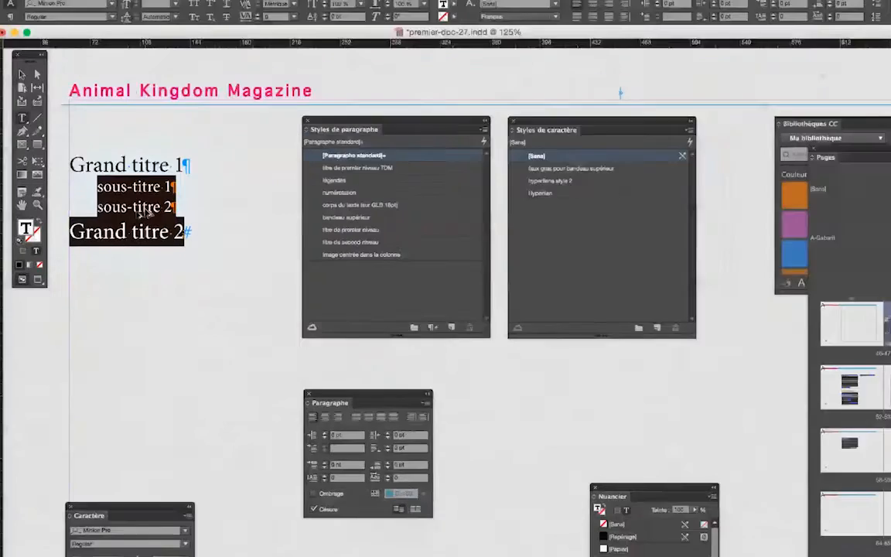
Step: Apply the "faux gras pour bandeau supérieur" character style to all the text on the "Premiers félins" page
scroll(217, 213, down, 1)
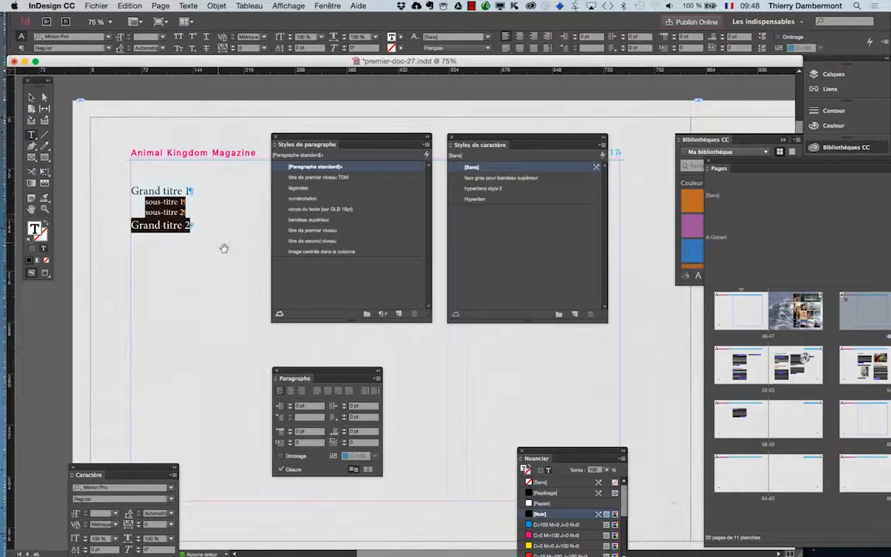
drag(351, 137, 164, 234)
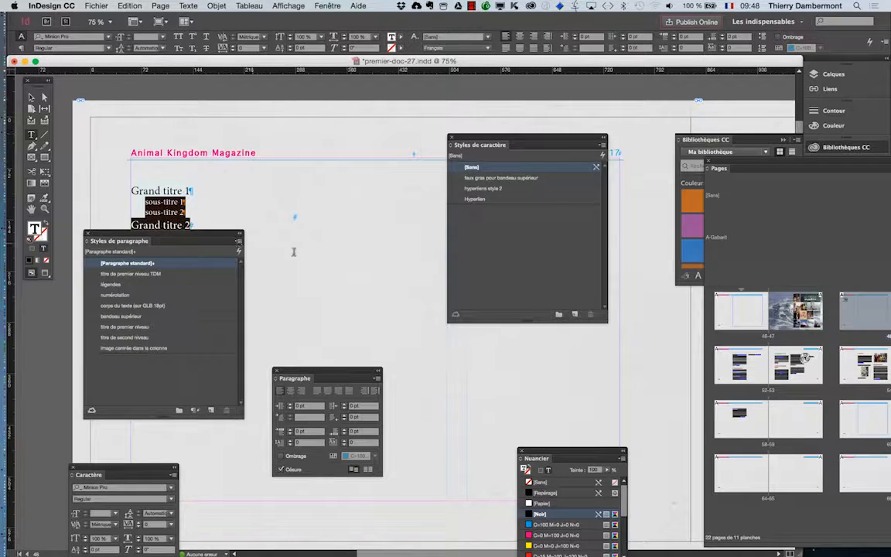
scroll(328, 272, down, 1)
scroll(390, 327, down, 10)
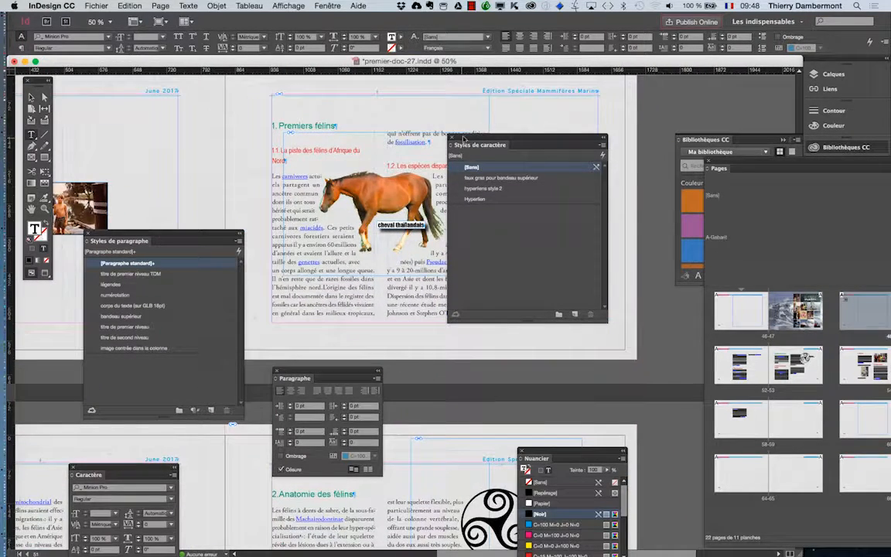
drag(464, 140, 572, 135)
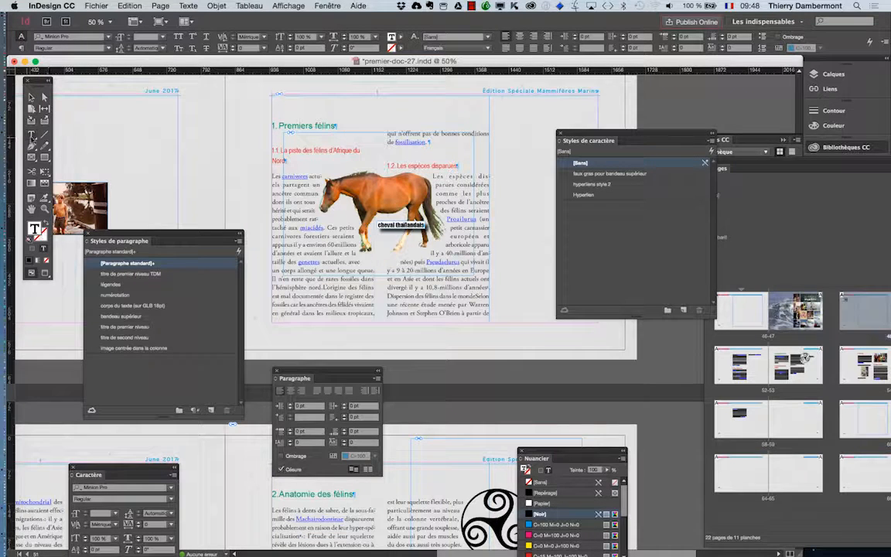
drag(272, 125, 495, 329)
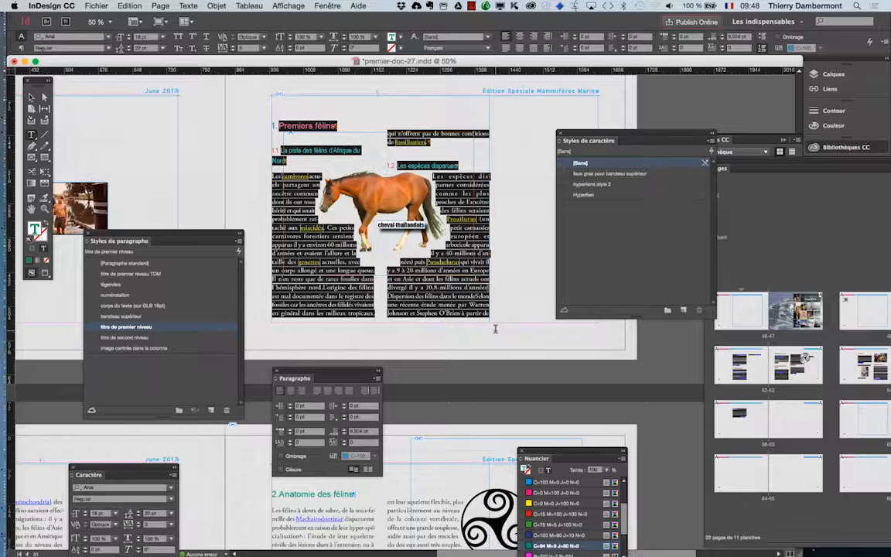
click(606, 174)
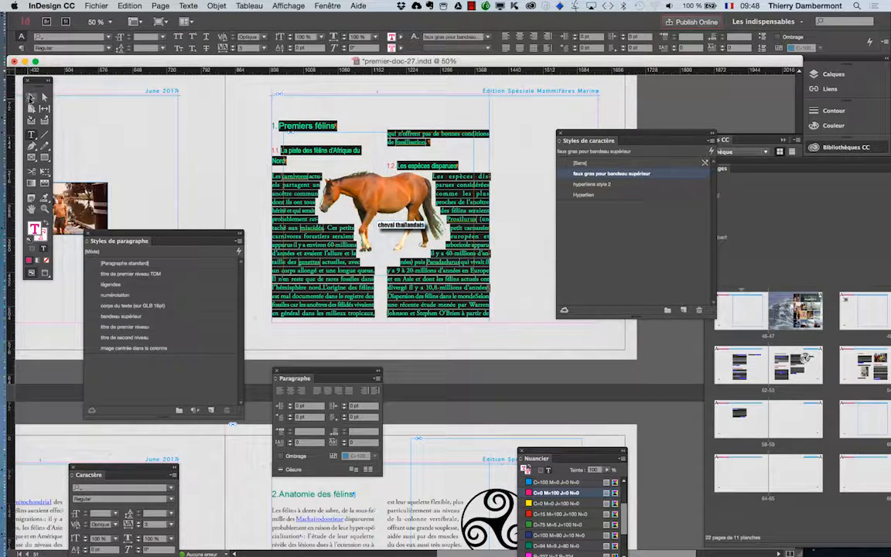
click(31, 97)
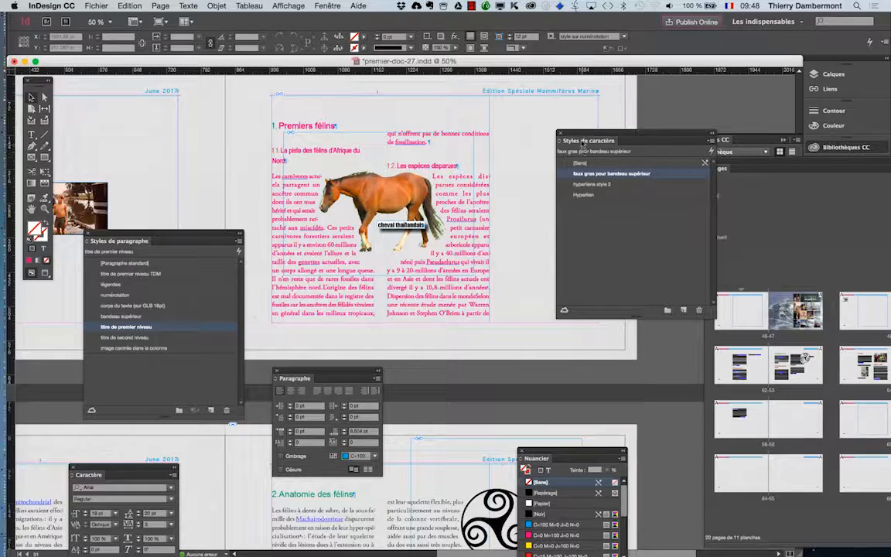
Step: Close the Paragraph and Swatches panels and move the two style panels clear of the "Premiers félins" article
drag(582, 141, 729, 120)
drag(206, 232, 80, 270)
scroll(365, 236, up, 2)
drag(217, 218, 285, 325)
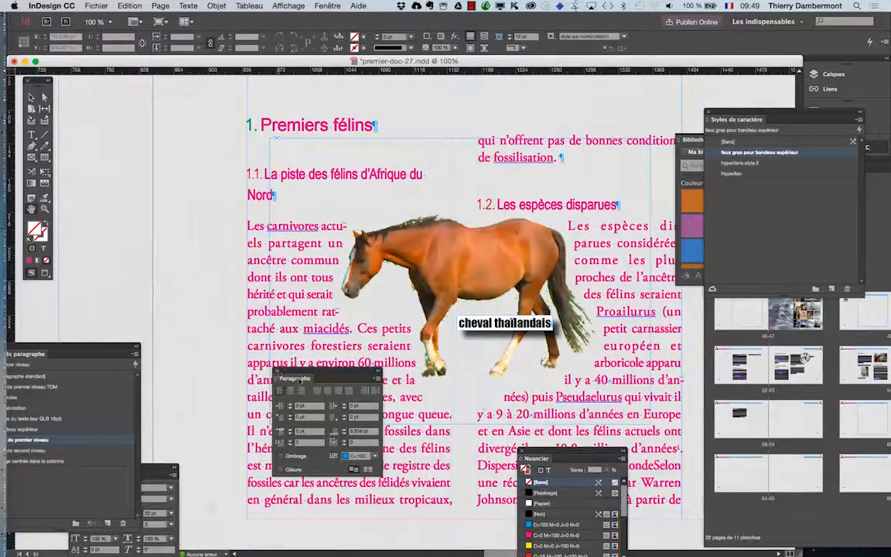
click(277, 372)
click(522, 453)
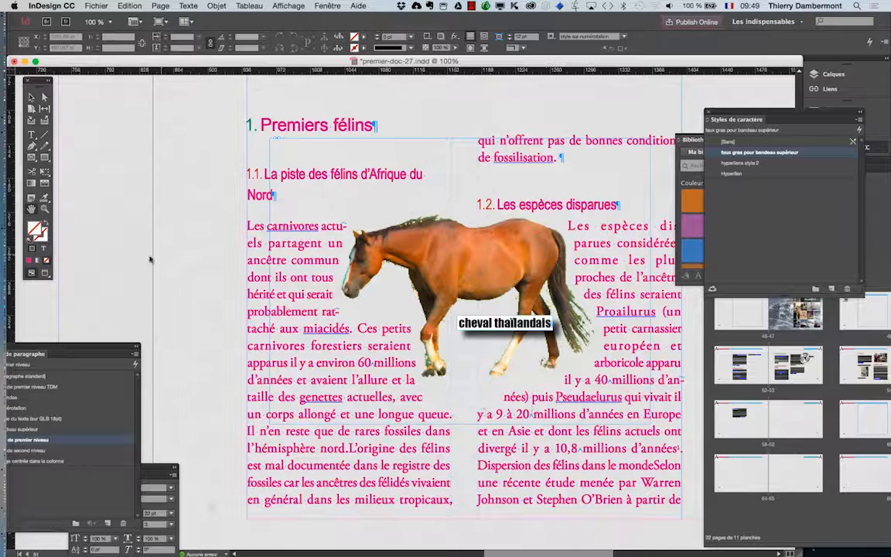
drag(19, 353, 86, 302)
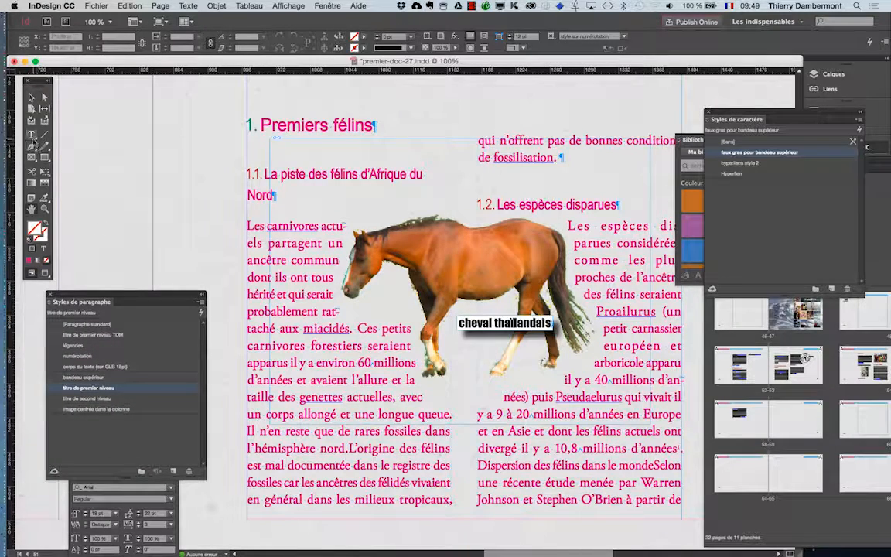
Step: Check the paragraph styles of the article's body text and its first- and second-level headings, and close the paragraph styles panel
click(31, 133)
click(292, 313)
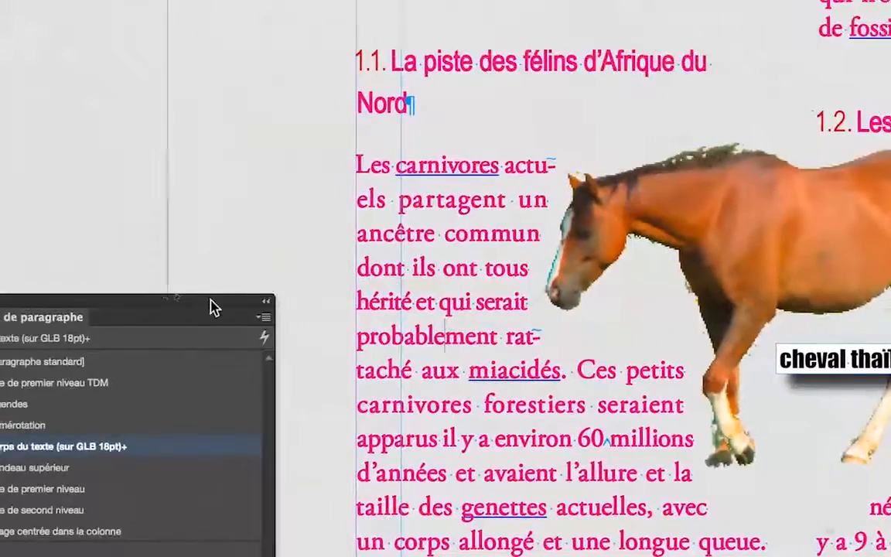
drag(177, 299, 252, 61)
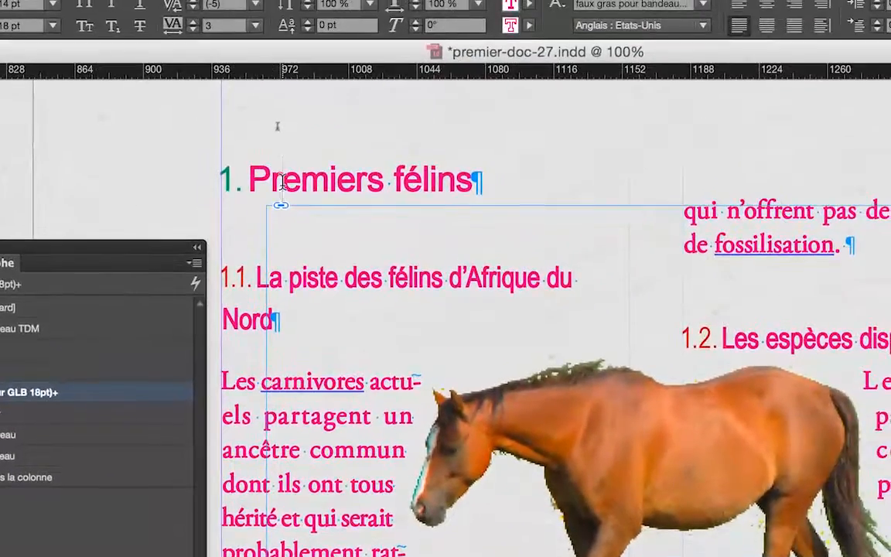
click(397, 2)
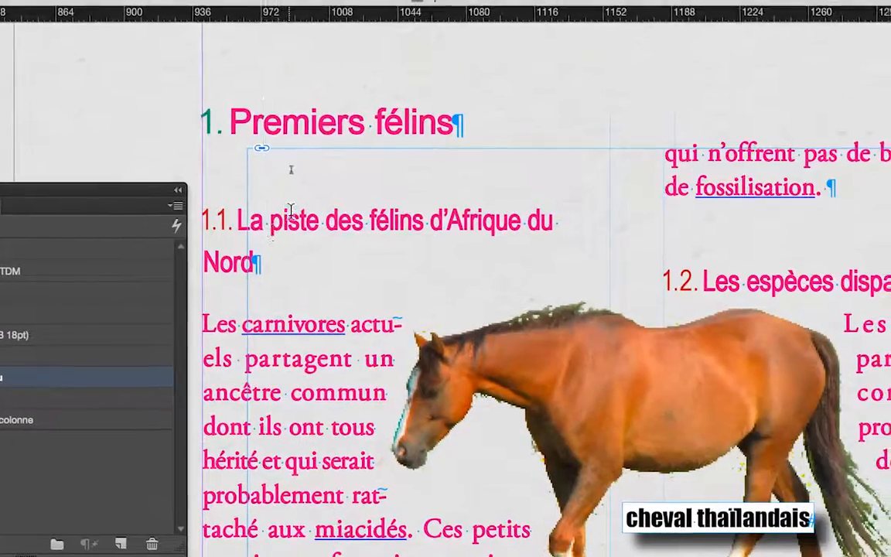
click(291, 211)
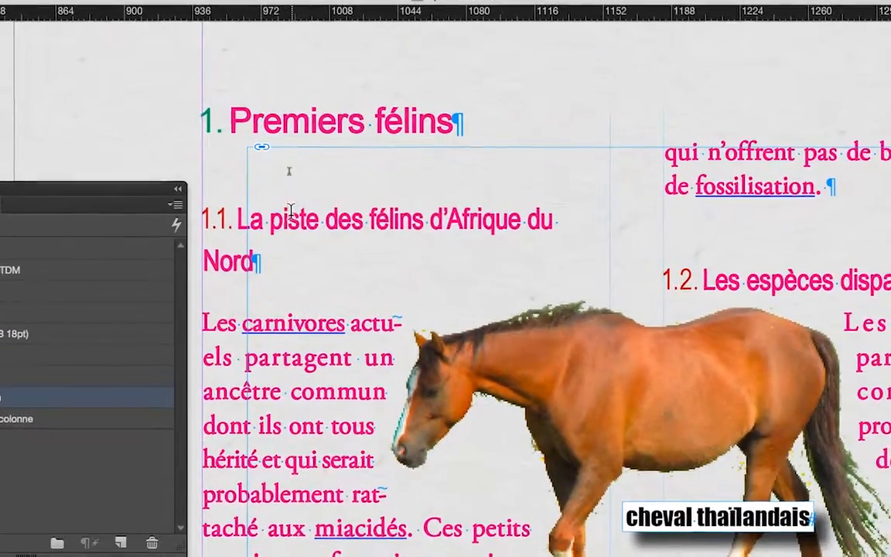
key(Down)
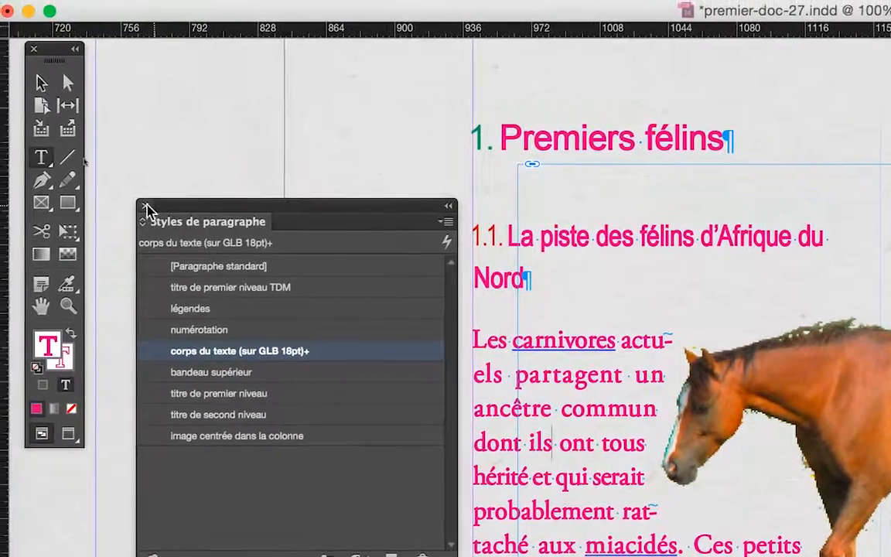
click(35, 98)
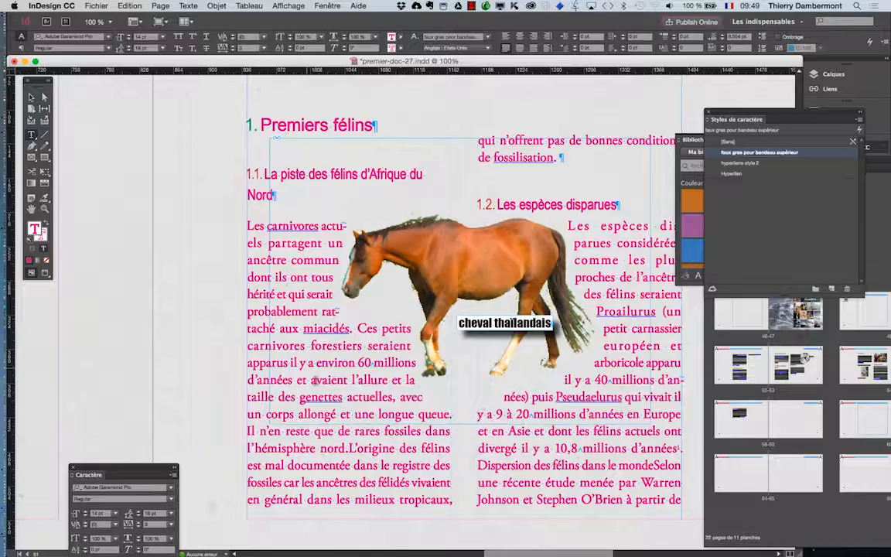
Step: Apply the [Sans] character style to all headings and body text on the "Premiers félins" page
scroll(403, 294, right, 3)
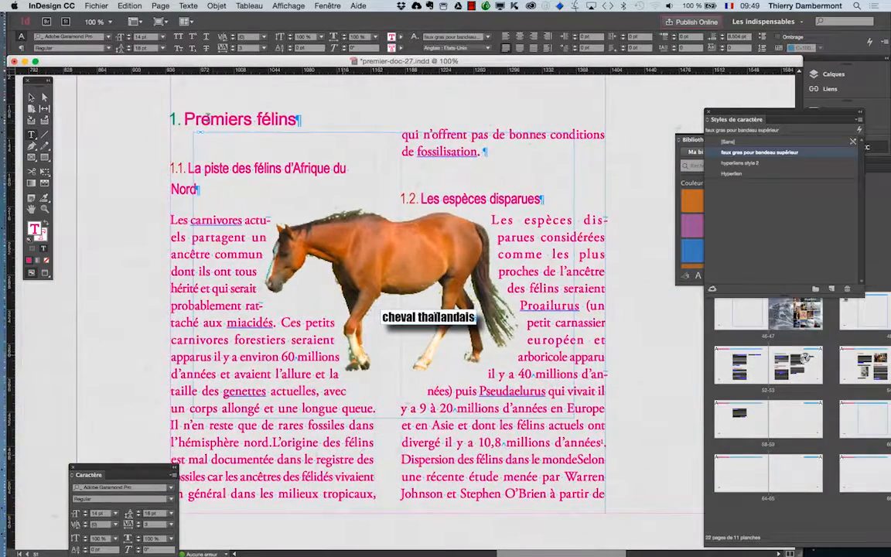
drag(186, 123, 569, 474)
key(super+minus)
key(super+minus)
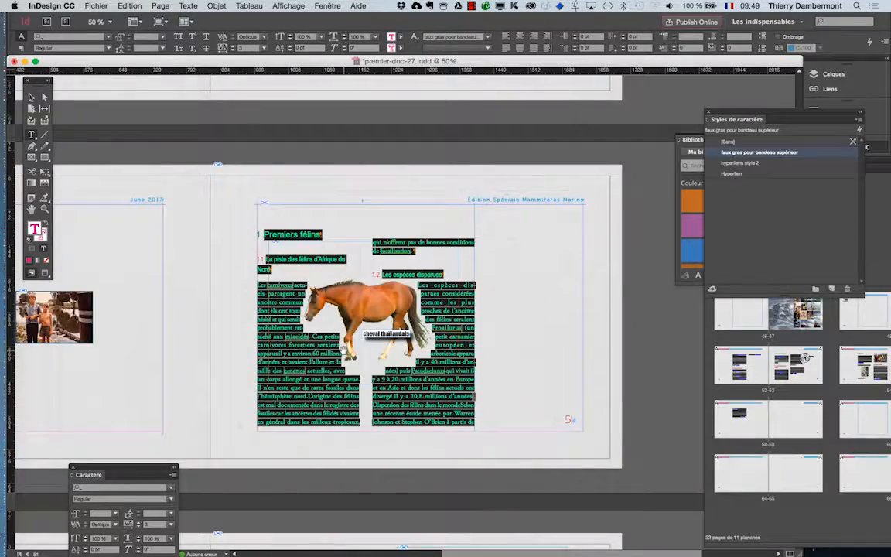
scroll(455, 163, down, 3)
scroll(456, 159, left, 3)
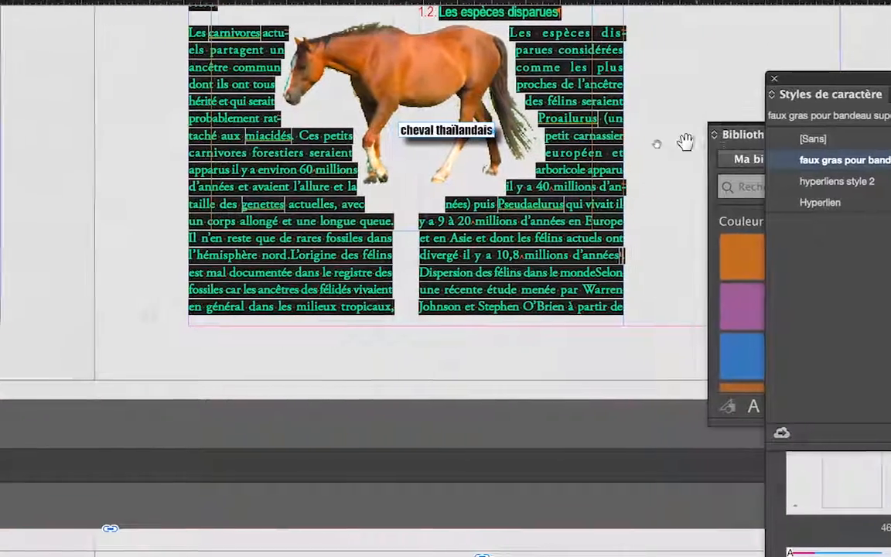
drag(596, 146, 568, 428)
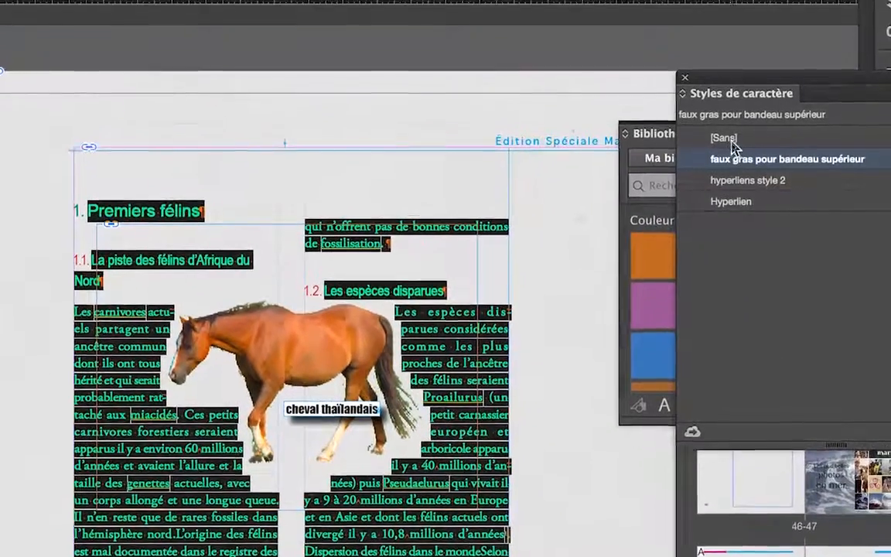
click(749, 94)
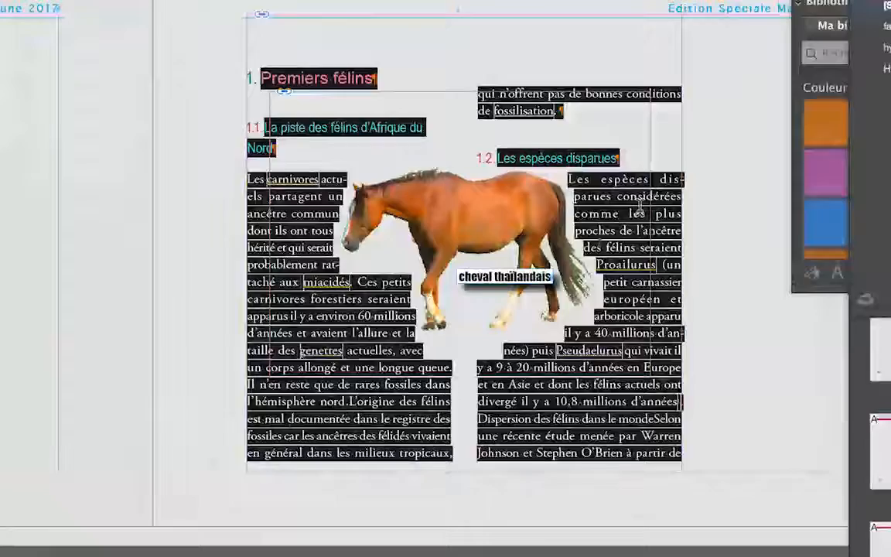
click(570, 274)
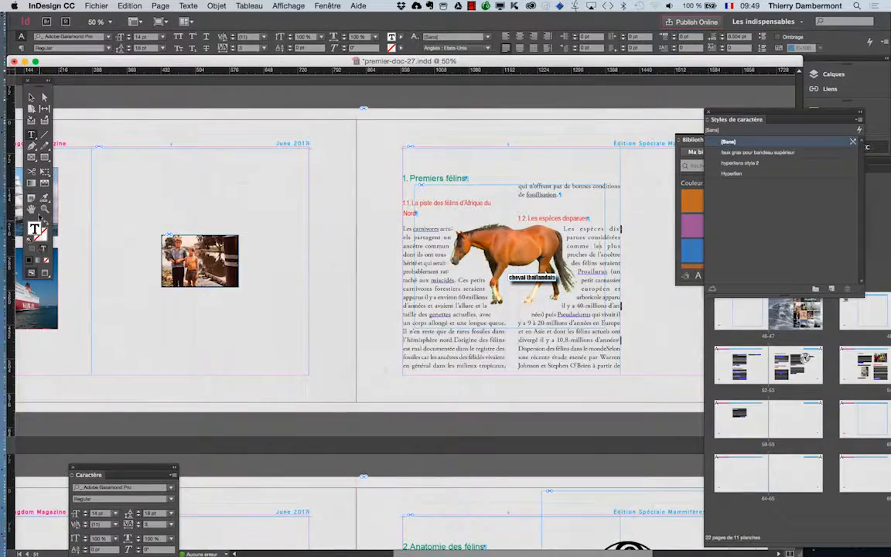
Step: Go back from the "Premiers félins" page to the earlier spreads around page 46
drag(101, 222, 228, 233)
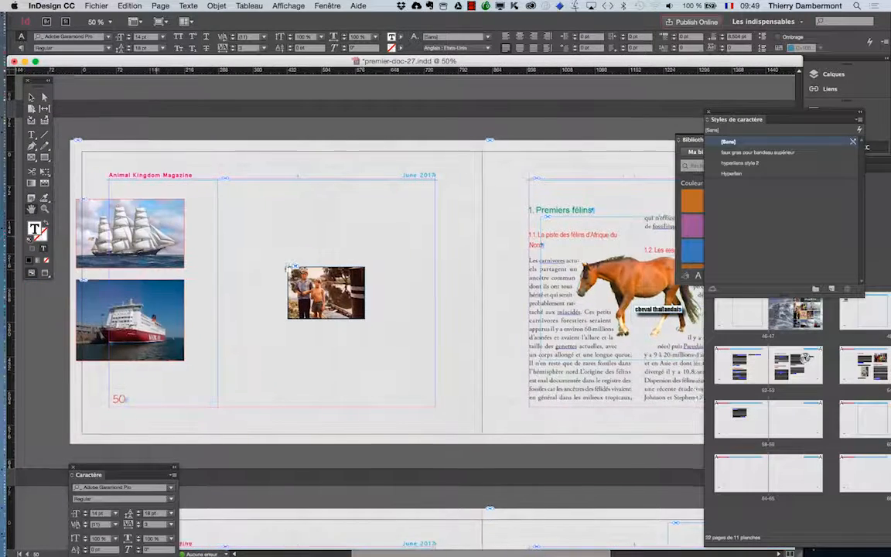
scroll(263, 256, up, 5)
scroll(185, 241, down, 5)
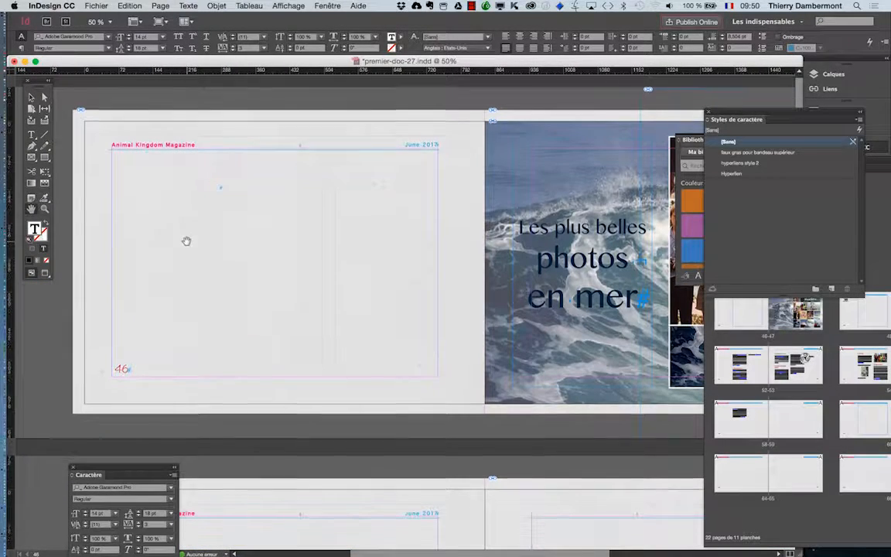